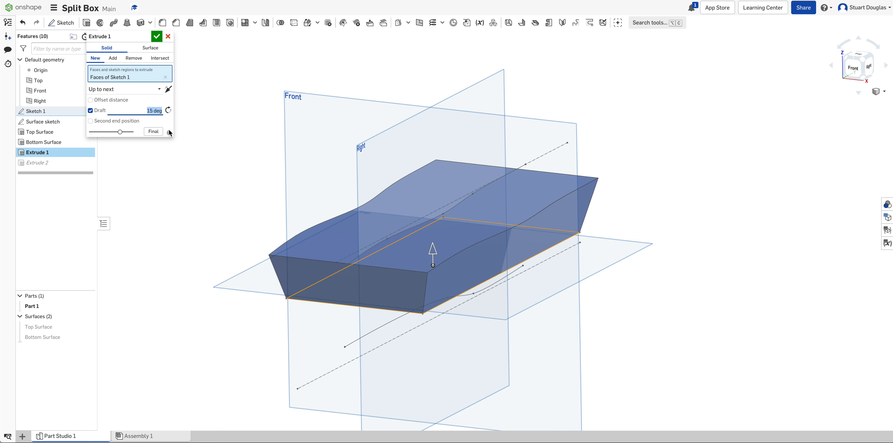
# Set the draft of Extrude 1 to 2.5 deg and reverse its direction so the upper walls taper inward
pyautogui.click(153, 110)
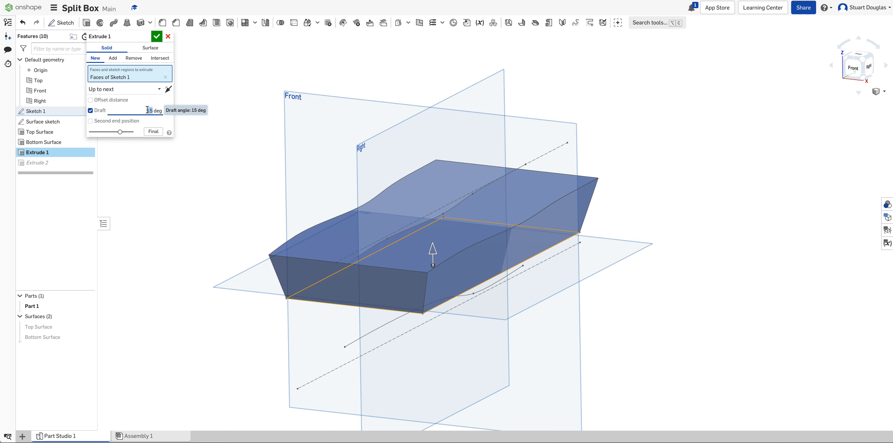
pyautogui.write('2.')
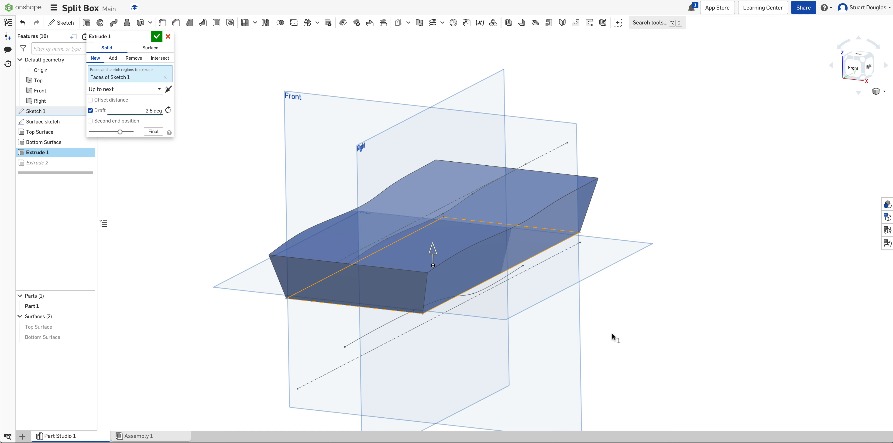
pyautogui.press('Return')
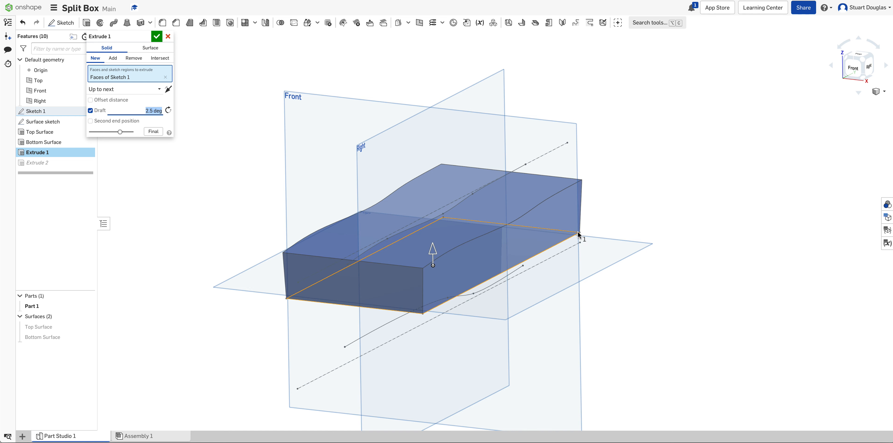
pyautogui.click(168, 111)
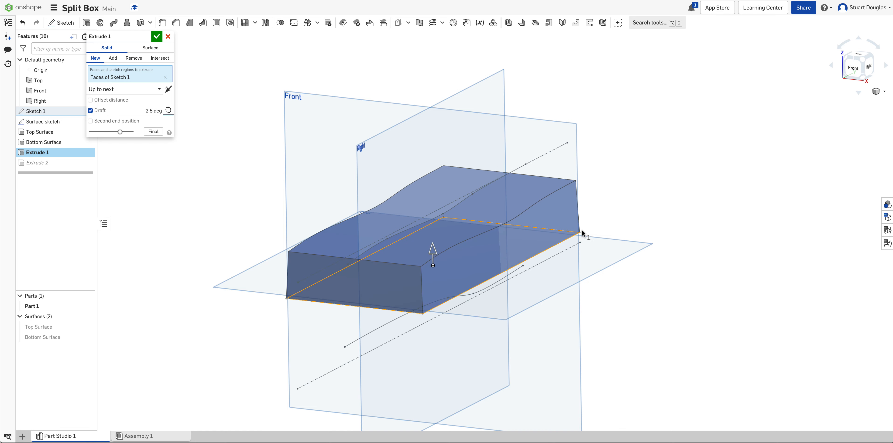
pyautogui.moveTo(656, 310)
pyautogui.mouseDown(button='right')
pyautogui.moveTo(682, 305)
pyautogui.moveTo(672, 307)
pyautogui.mouseUp(button='right')
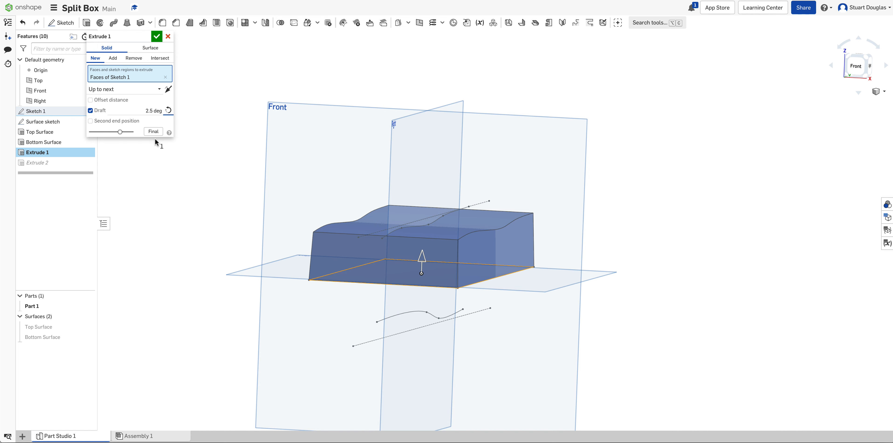
pyautogui.click(157, 36)
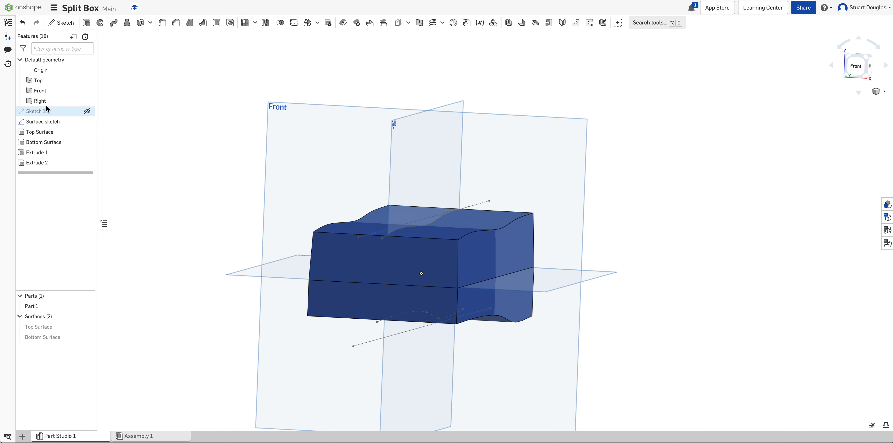
# Edit Extrude 2 to add a 2.5 deg draft, reversed so the lower walls taper inward
pyautogui.rightClick(49, 162)
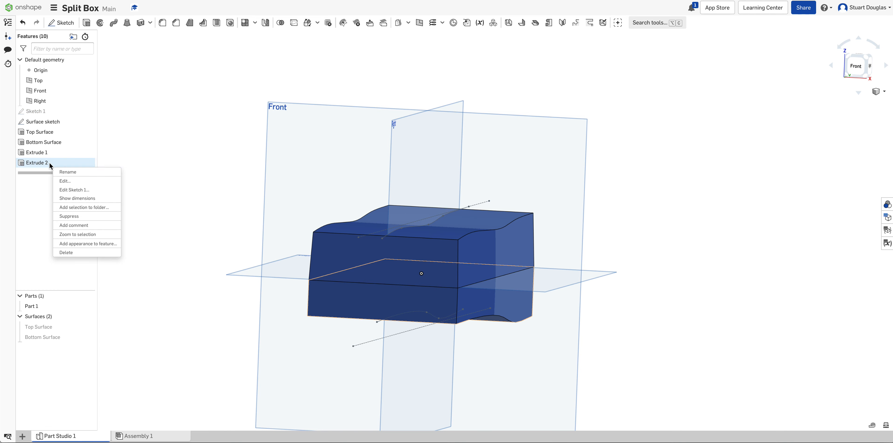
pyautogui.click(82, 183)
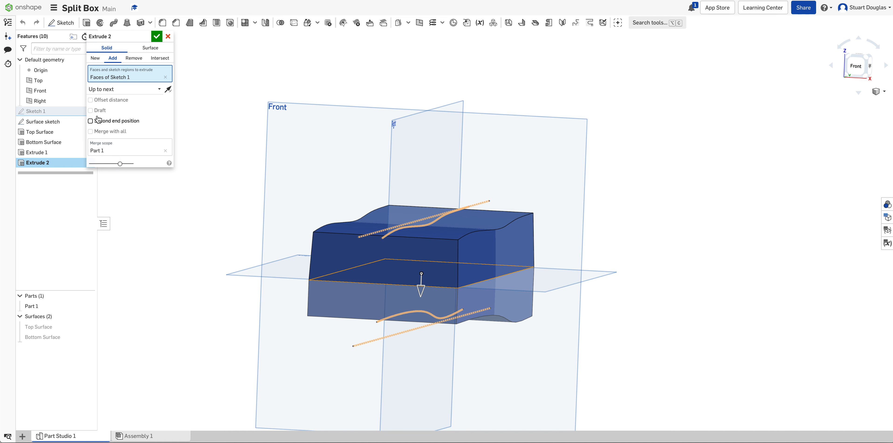
pyautogui.click(91, 111)
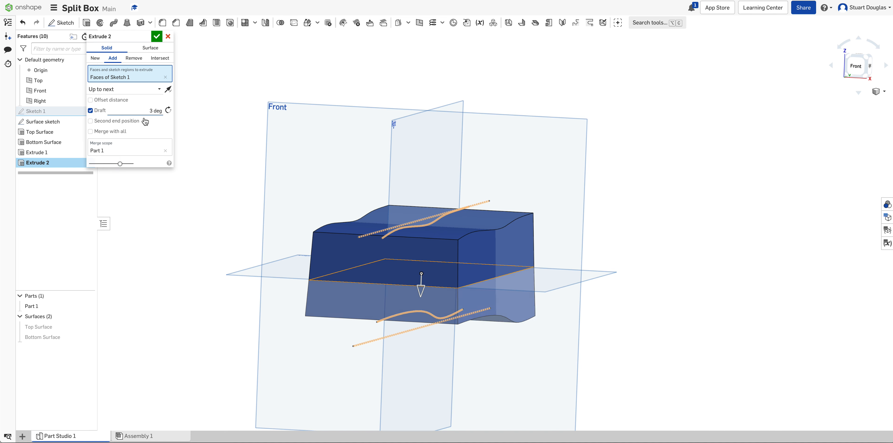
pyautogui.doubleClick(152, 111)
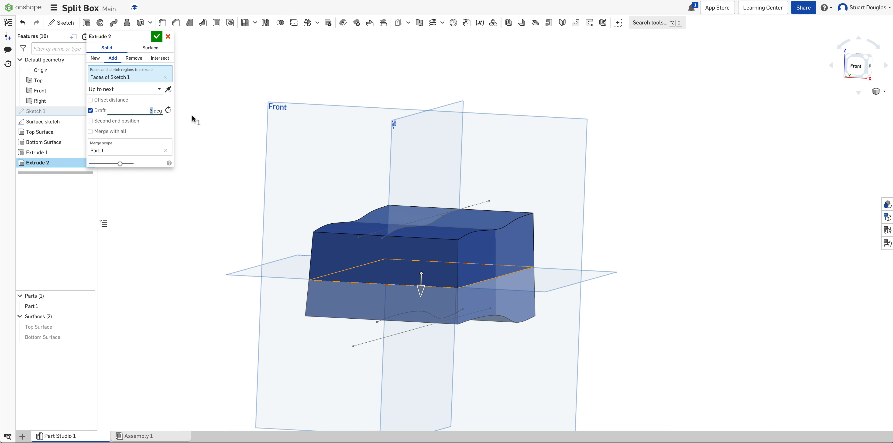
pyautogui.press('Return')
pyautogui.click(168, 111)
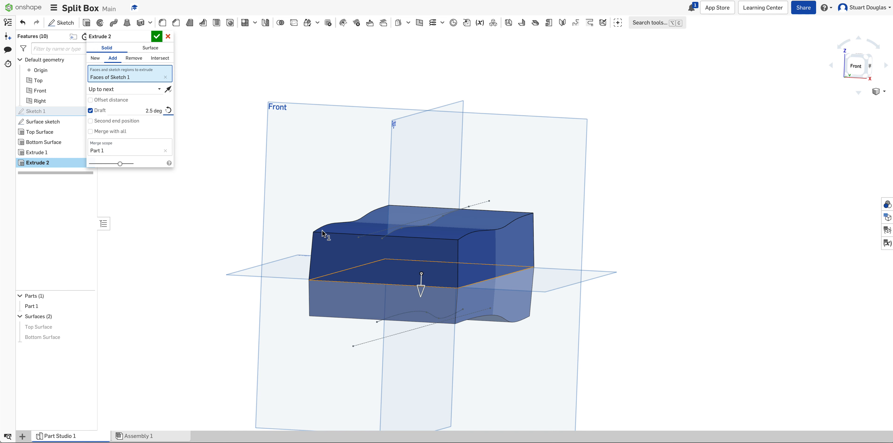
pyautogui.click(158, 37)
# Start a fillet on the upper half of the box's front-right vertical corner edge with a 10 mm radius
pyautogui.moveTo(626, 283)
pyautogui.mouseDown(button='right')
pyautogui.moveTo(636, 283)
pyautogui.moveTo(619, 284)
pyautogui.moveTo(617, 274)
pyautogui.mouseUp(button='right')
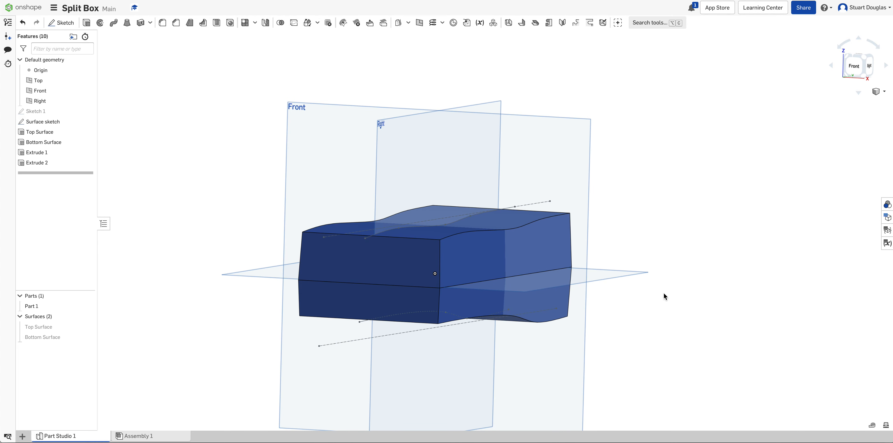
pyautogui.moveTo(664, 296); pyautogui.dragTo(628, 294, button='right')
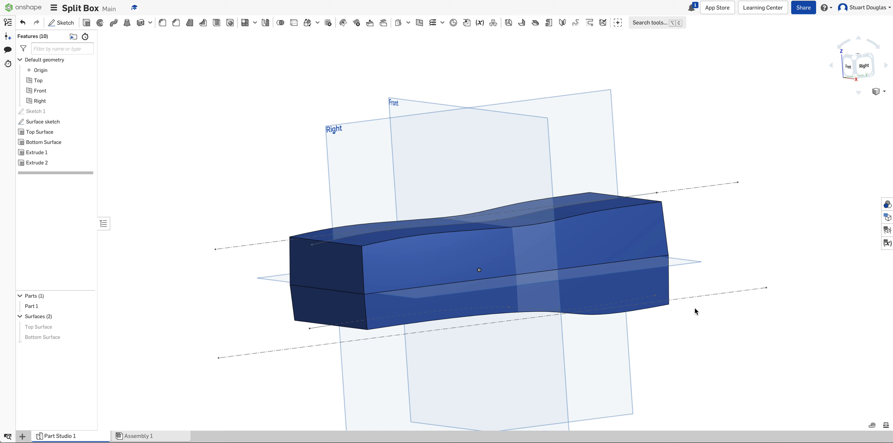
pyautogui.moveTo(695, 310); pyautogui.dragTo(745, 296, button='right')
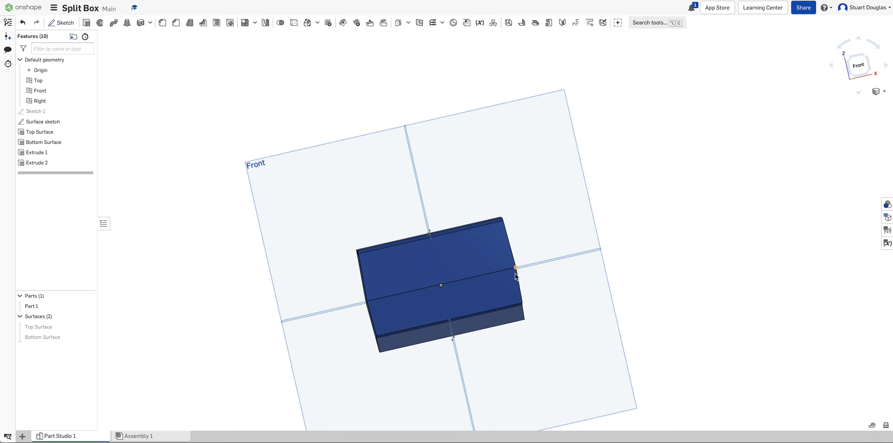
pyautogui.moveTo(631, 215); pyautogui.dragTo(627, 231, button='right')
pyautogui.moveTo(702, 201); pyautogui.dragTo(699, 218, button='right')
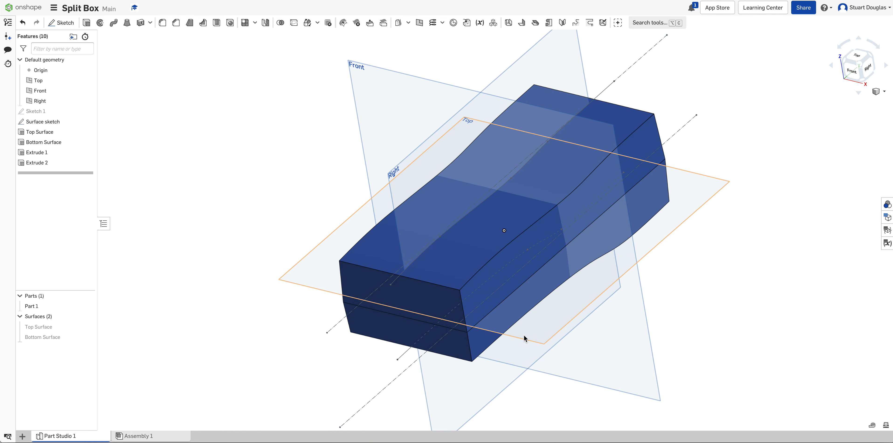
pyautogui.click(162, 23)
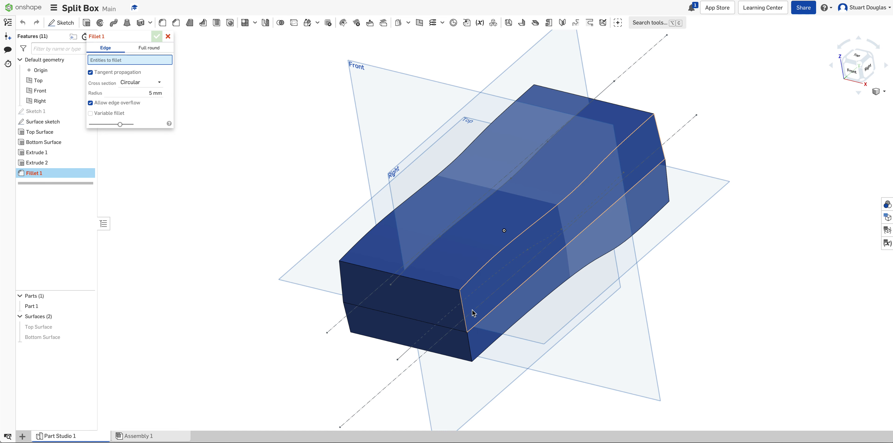
pyautogui.click(467, 320)
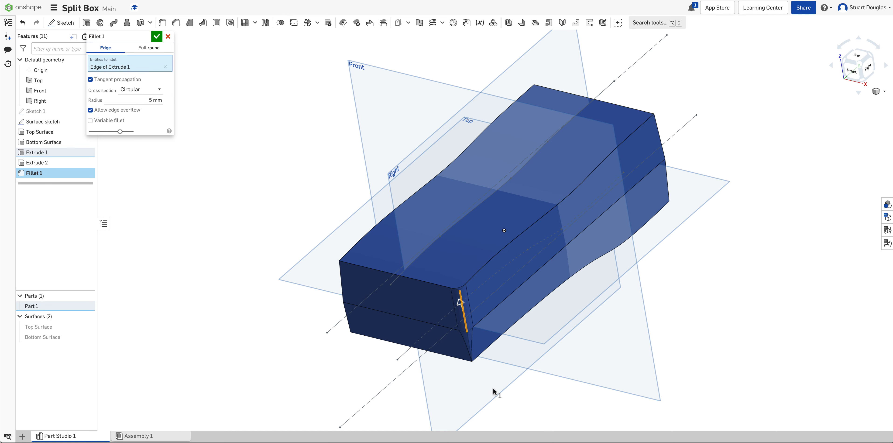
pyautogui.click(152, 101)
pyautogui.write('10')
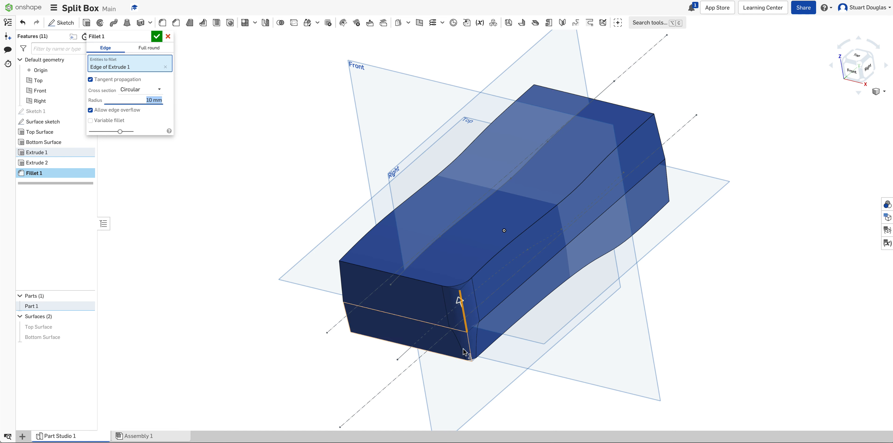
# Add the lower half of the front-right corner edge and both halves of the front-left corner edge to the fillet
pyautogui.click(470, 351)
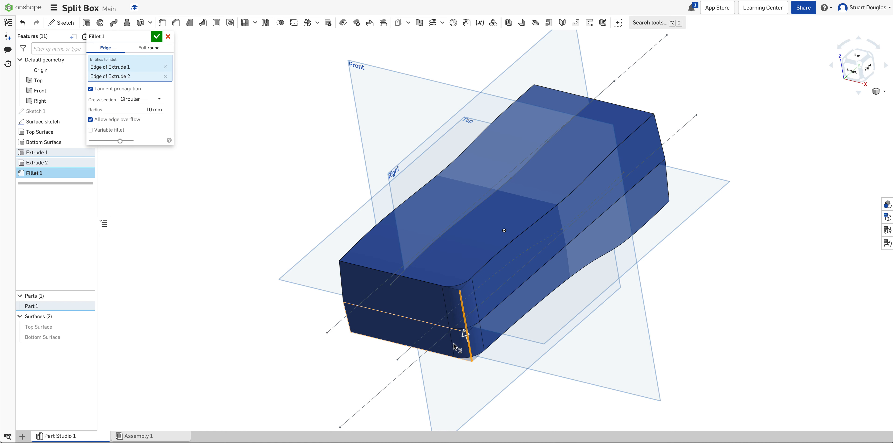
pyautogui.click(470, 351)
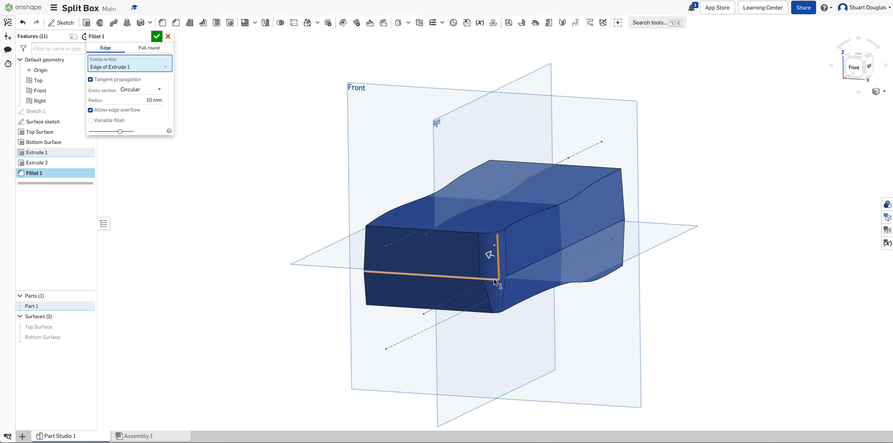
pyautogui.scroll(5, 494, 279)
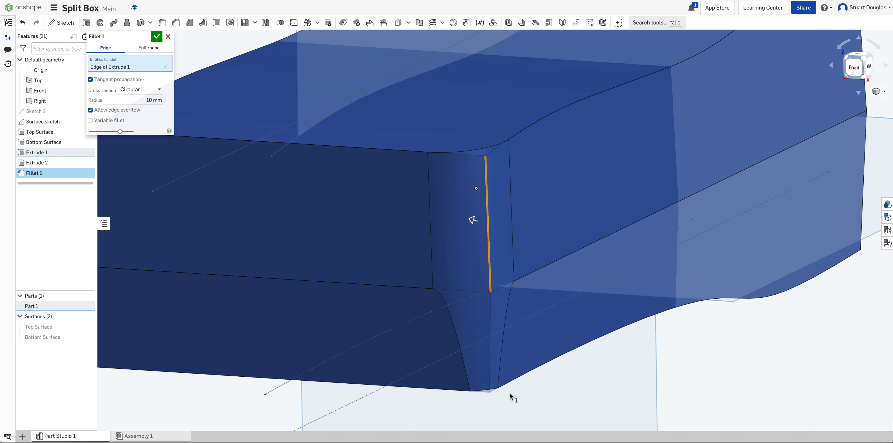
pyautogui.scroll(-2, 490, 348)
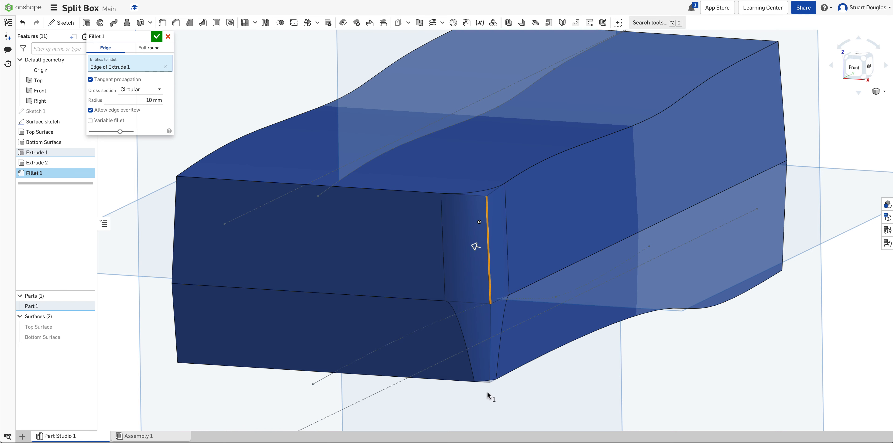
pyautogui.click(493, 358)
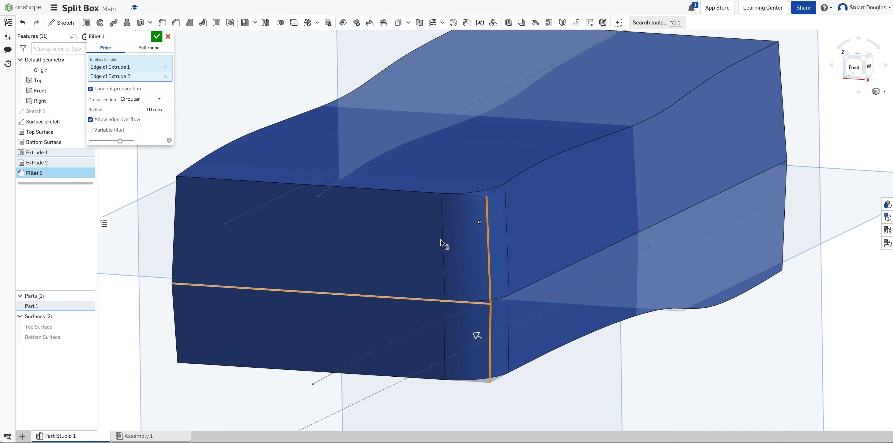
pyautogui.moveTo(468, 258); pyautogui.dragTo(485, 251, button='right')
pyautogui.click(164, 223)
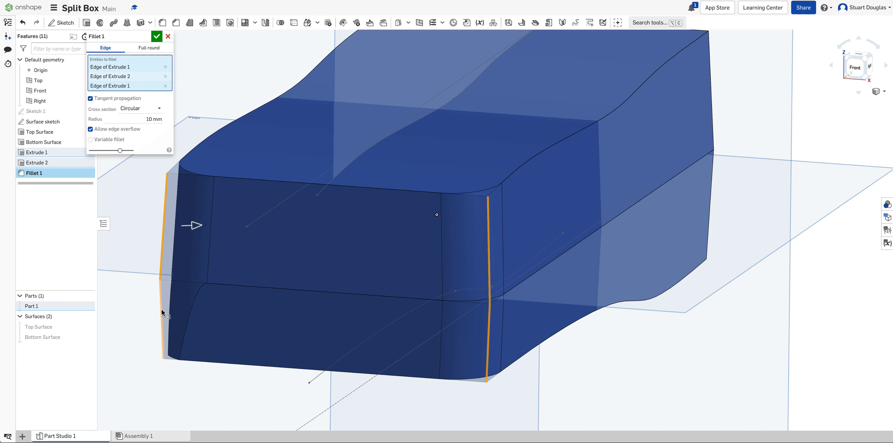
pyautogui.click(162, 309)
# Add the vertical edges of the two rear corners to the fillet, keeping the end face out of the selection
pyautogui.moveTo(411, 336); pyautogui.dragTo(503, 313, button='right')
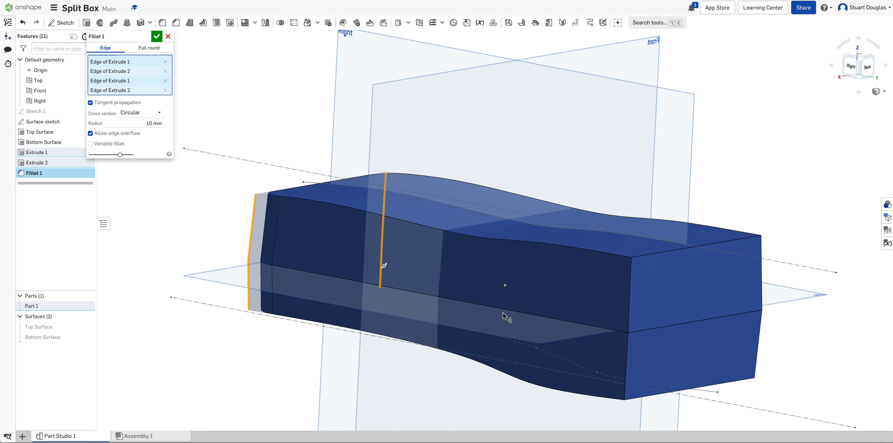
pyautogui.click(626, 312)
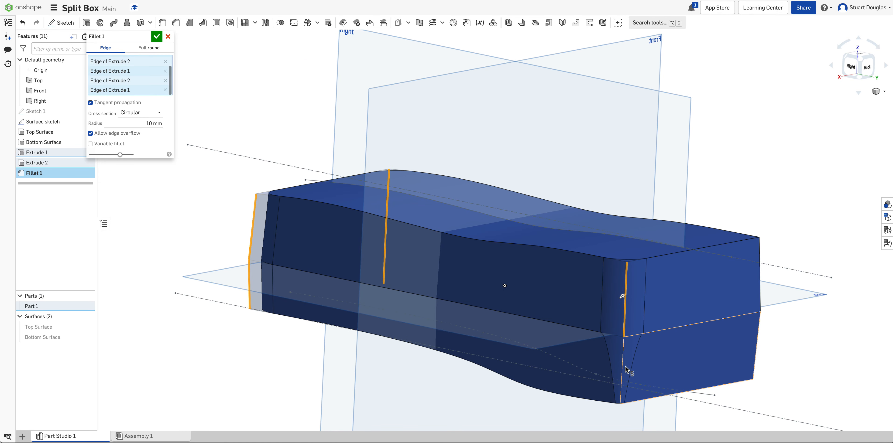
pyautogui.click(728, 277)
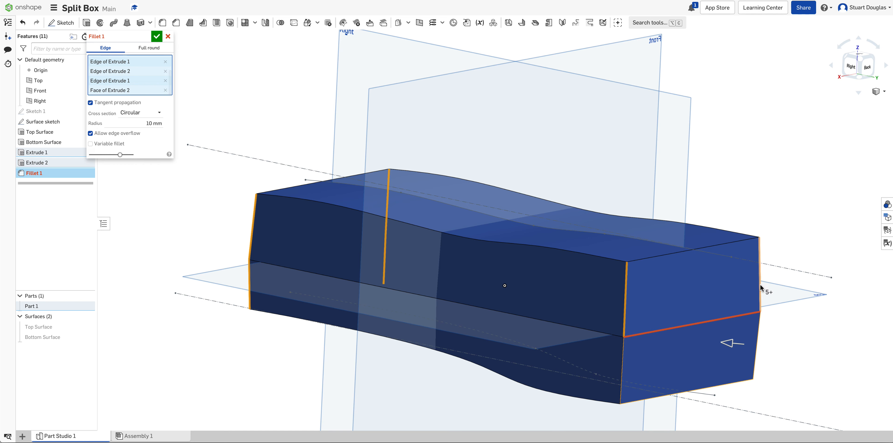
pyautogui.click(621, 368)
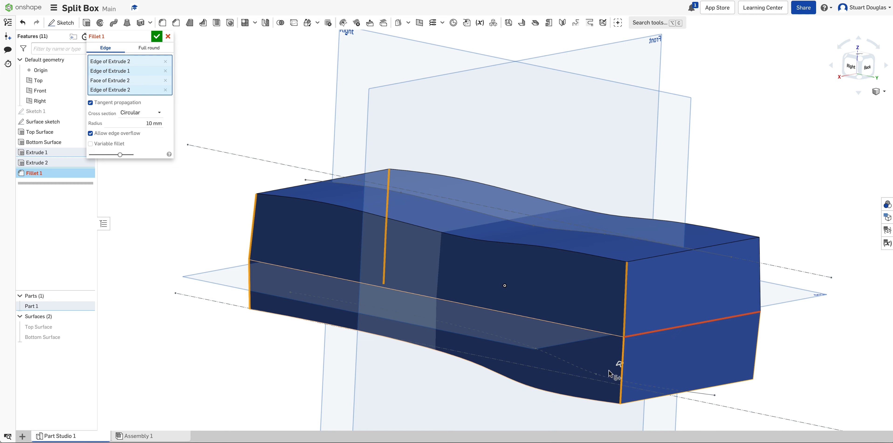
pyautogui.moveTo(554, 285); pyautogui.dragTo(690, 364, button='right')
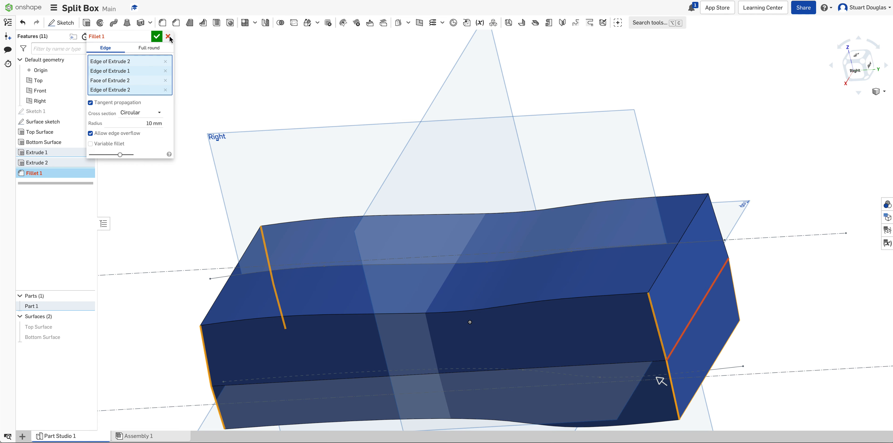
pyautogui.click(166, 90)
pyautogui.click(165, 91)
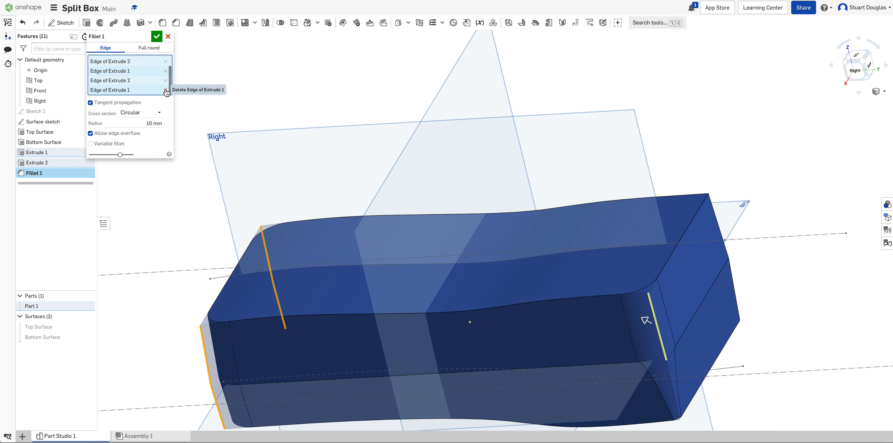
pyautogui.click(670, 369)
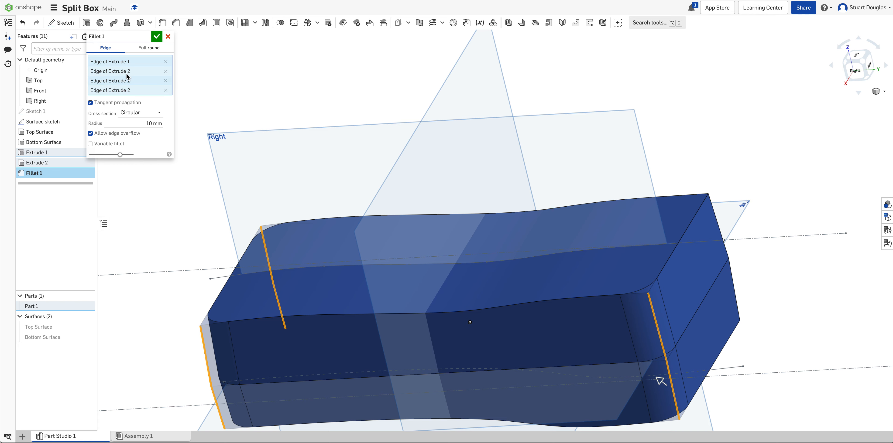
pyautogui.click(717, 226)
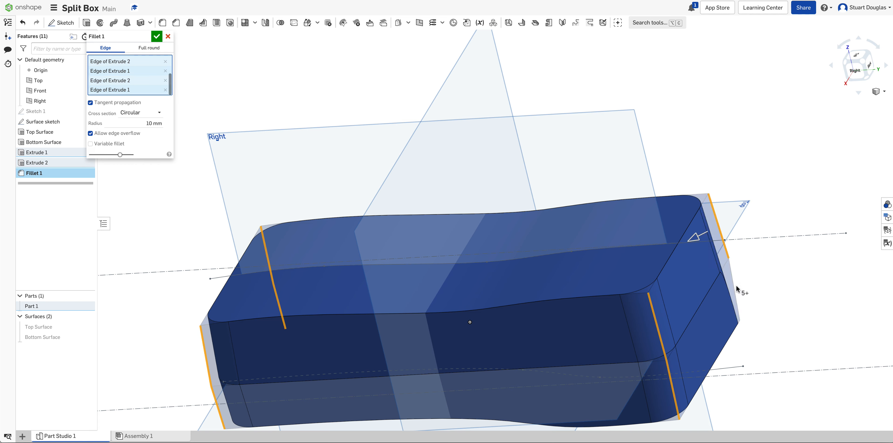
# Set the radius of the vertical corner fillet to 15 mm
pyautogui.moveTo(773, 285); pyautogui.dragTo(655, 378, button='right')
pyautogui.scroll(3, 639, 234)
pyautogui.moveTo(671, 222); pyautogui.dragTo(667, 201, button='right')
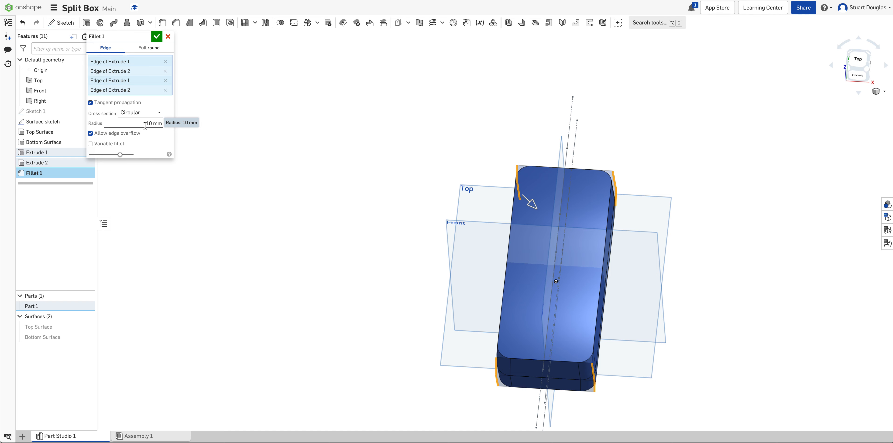
pyautogui.moveTo(150, 123); pyautogui.dragTo(153, 126)
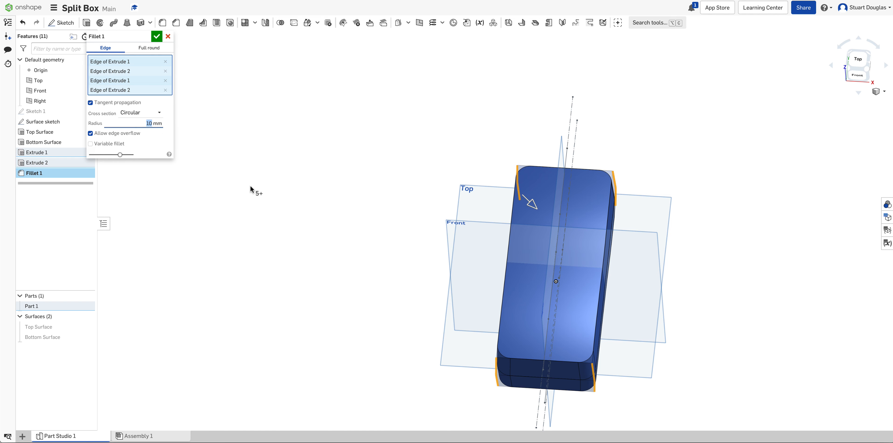
pyautogui.press('Return')
pyautogui.moveTo(624, 156); pyautogui.dragTo(649, 165, button='right')
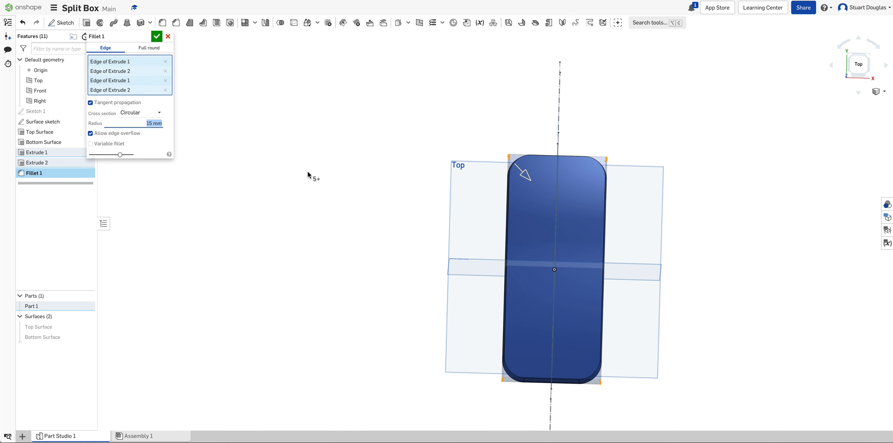
# Set the vertical corner fillet's radius to 20 mm and accept the fillet
pyautogui.press('BackSpace')
pyautogui.press('Return')
pyautogui.moveTo(704, 263)
pyautogui.mouseDown(button='right')
pyautogui.moveTo(705, 225)
pyautogui.moveTo(685, 246)
pyautogui.moveTo(686, 293)
pyautogui.moveTo(695, 241)
pyautogui.moveTo(714, 249)
pyautogui.moveTo(679, 249)
pyautogui.moveTo(673, 283)
pyautogui.moveTo(625, 282)
pyautogui.moveTo(694, 269)
pyautogui.moveTo(688, 262)
pyautogui.mouseUp(button='right')
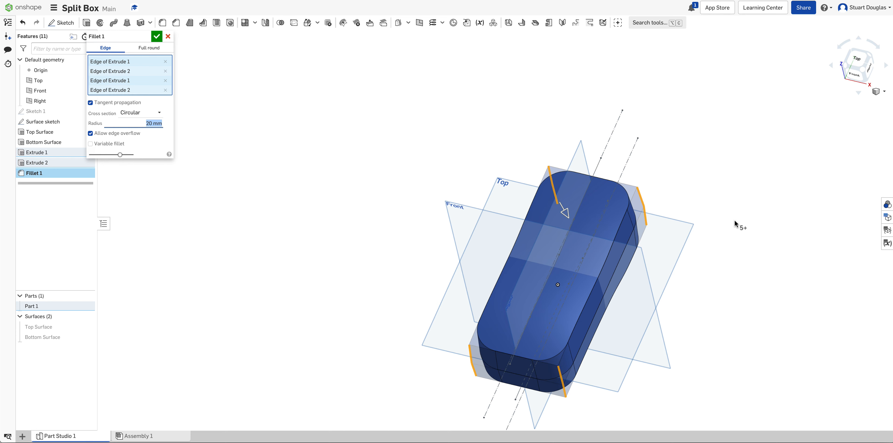
pyautogui.click(157, 36)
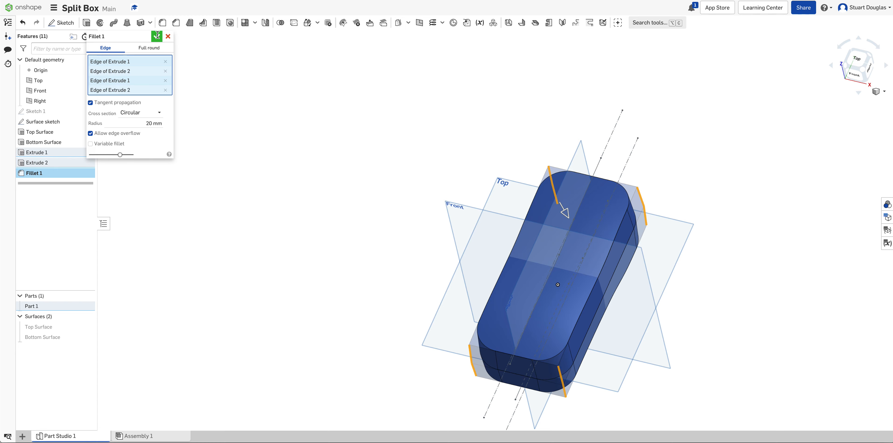
# Start a new fillet on the box's upper perimeter edge and set its radius to 7.5 mm
pyautogui.moveTo(571, 245); pyautogui.dragTo(649, 255, button='right')
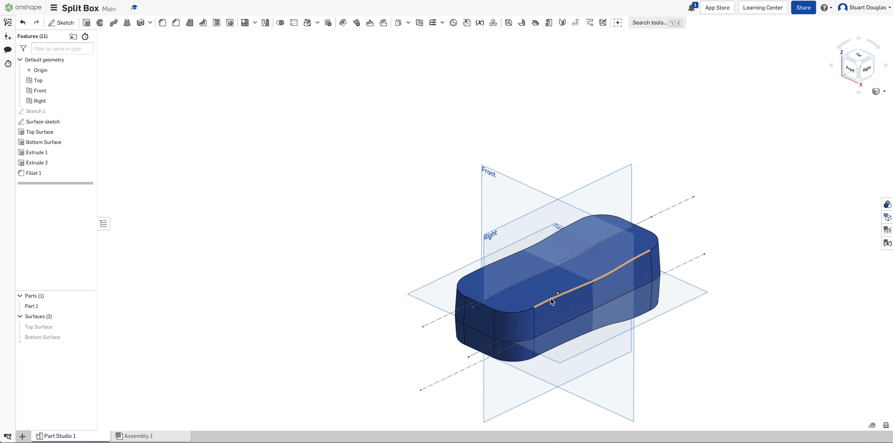
pyautogui.click(162, 22)
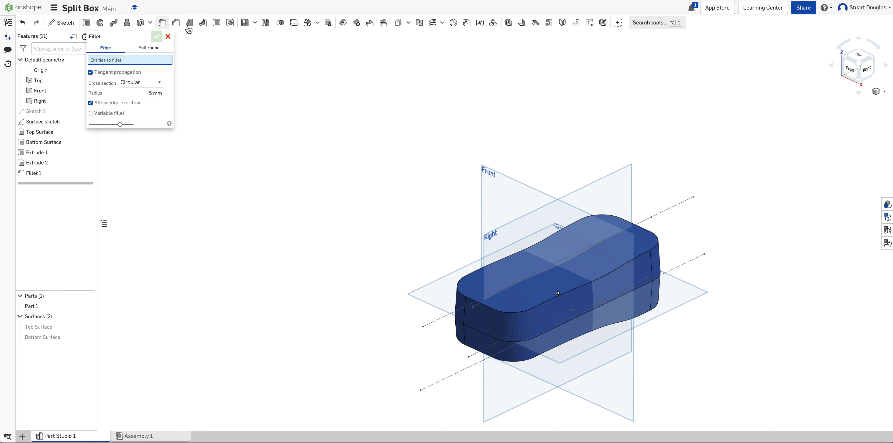
pyautogui.click(549, 304)
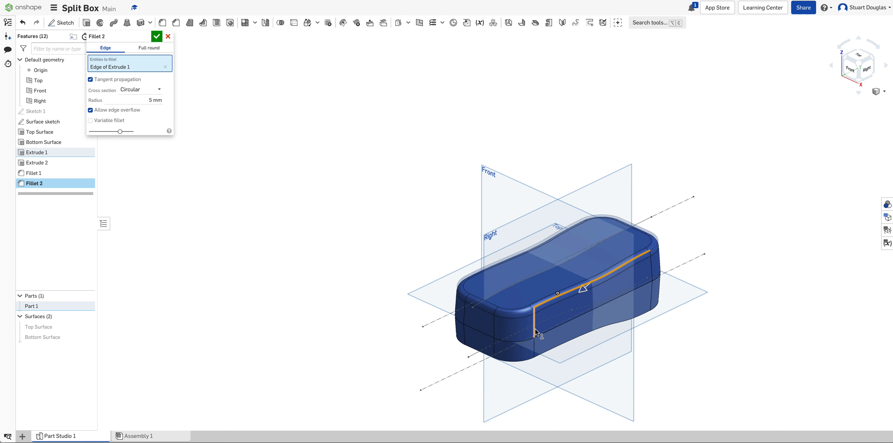
pyautogui.scroll(8, 534, 327)
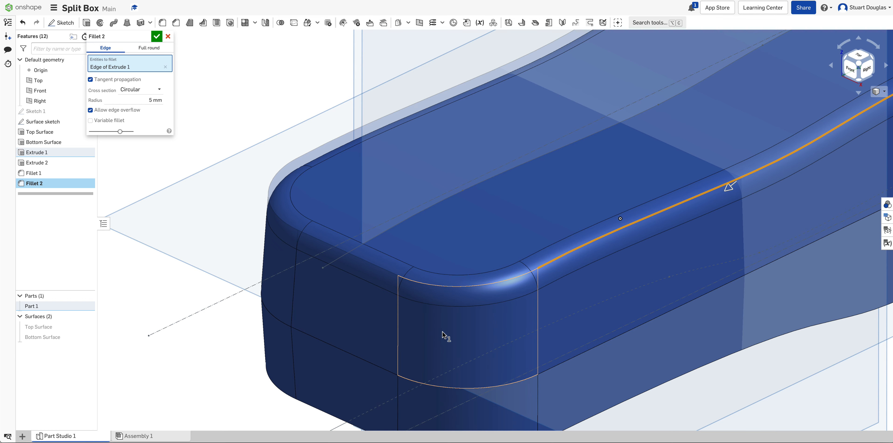
pyautogui.click(152, 100)
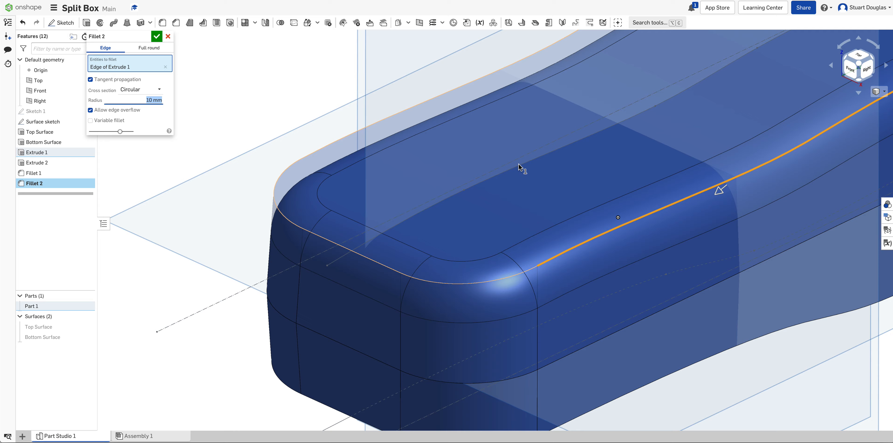
pyautogui.scroll(-2, 518, 163)
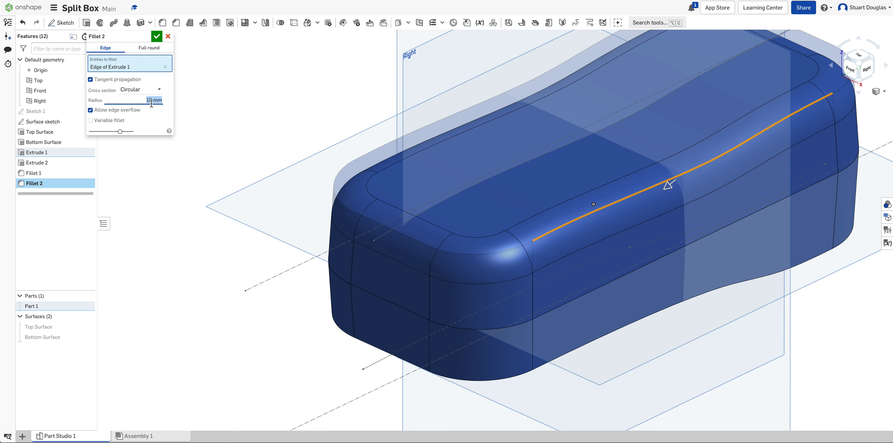
pyautogui.write('.5')
pyautogui.press('Return')
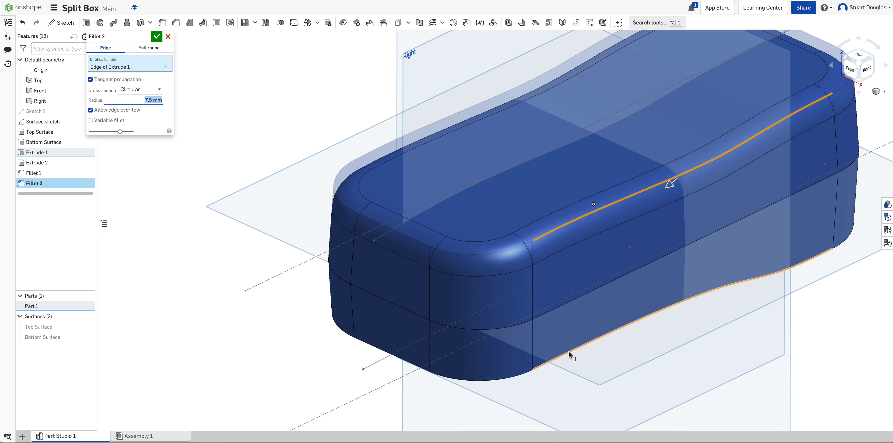
# Add the box's lower perimeter edge to the 7.5 mm fillet and accept it
pyautogui.click(569, 353)
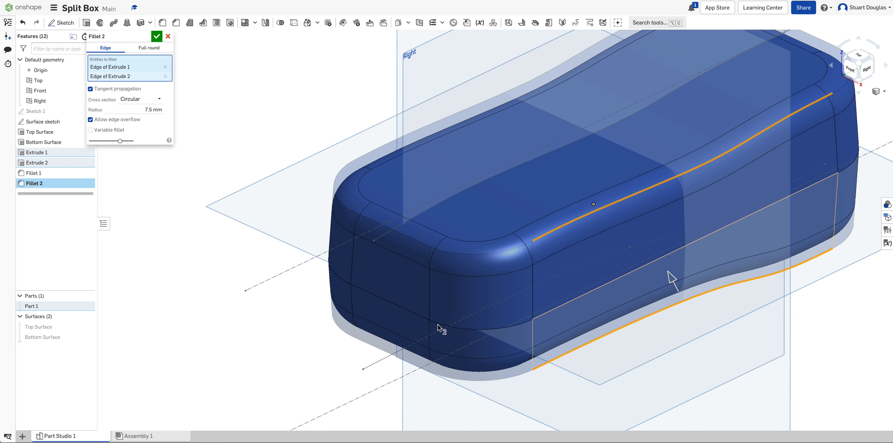
pyautogui.scroll(-3, 428, 294)
pyautogui.moveTo(427, 295); pyautogui.dragTo(697, 336, button='right')
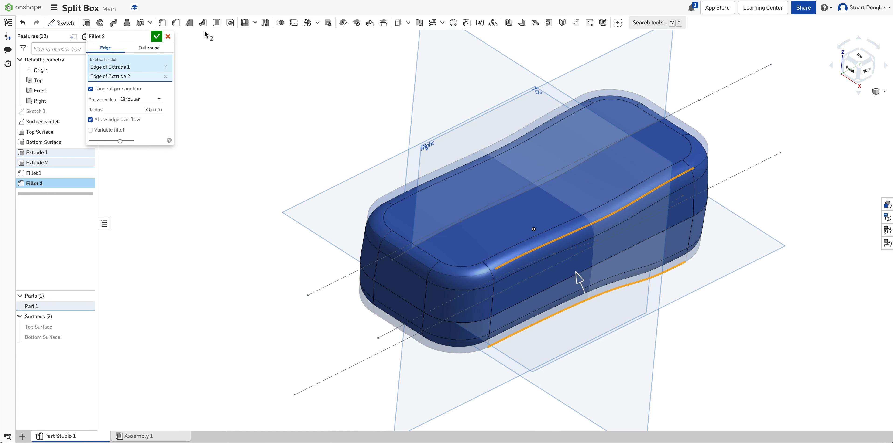
pyautogui.click(156, 37)
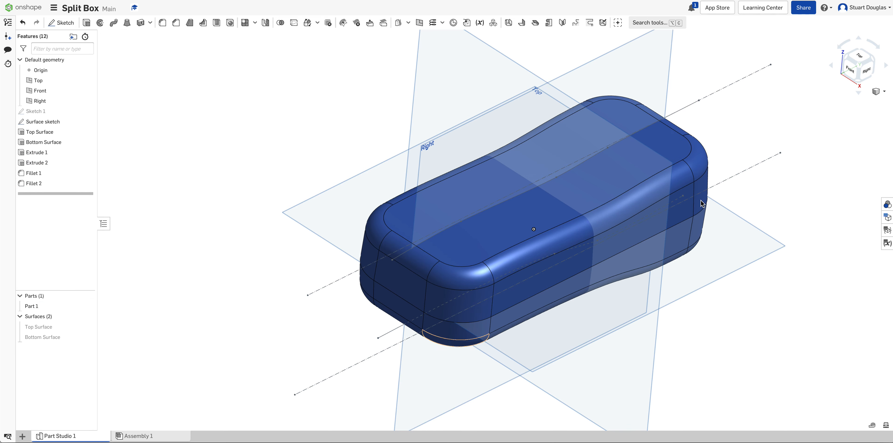
# Start a new sketch on the Right plane and view it straight on
pyautogui.press('f')
pyautogui.moveTo(709, 267); pyautogui.dragTo(769, 287, button='right')
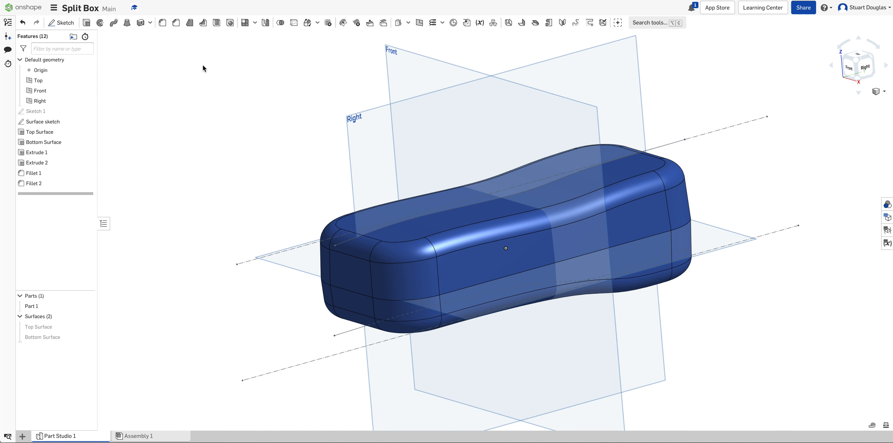
pyautogui.click(63, 26)
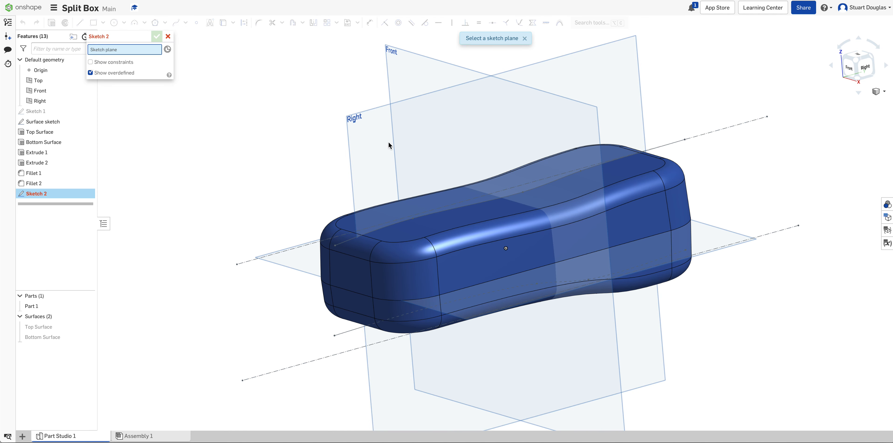
pyautogui.click(355, 117)
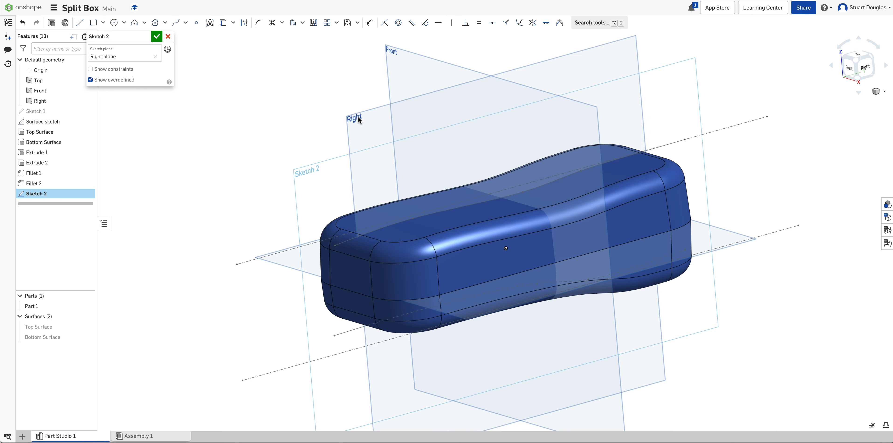
pyautogui.press('n')
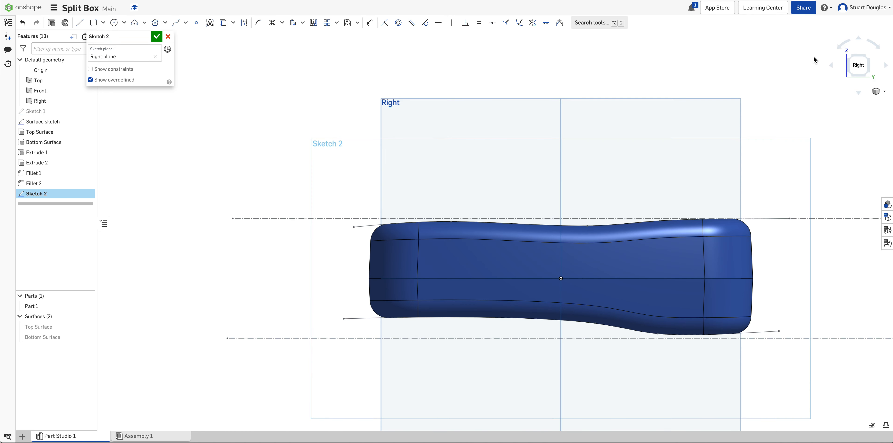
# Sketch a five-point spline lengthwise across the box, extending past both ends and dipping gently from the front half to the rear half
pyautogui.scroll(-2, 517, 171)
pyautogui.scroll(2, 815, 293)
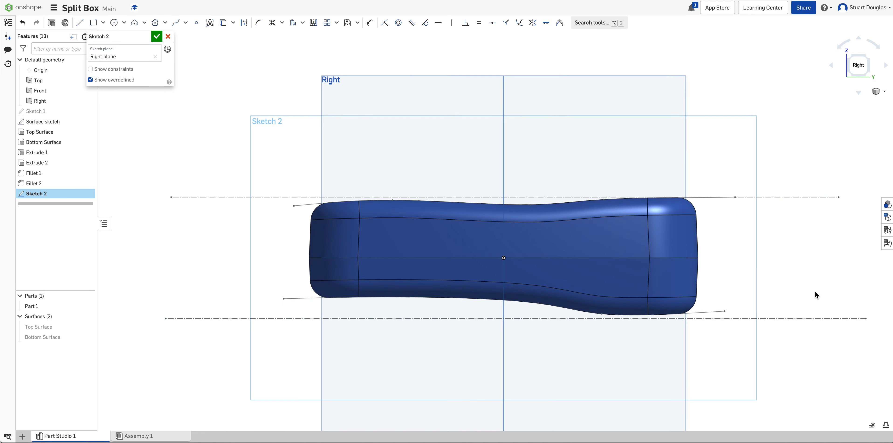
pyautogui.scroll(2, 782, 294)
pyautogui.scroll(1, 572, 193)
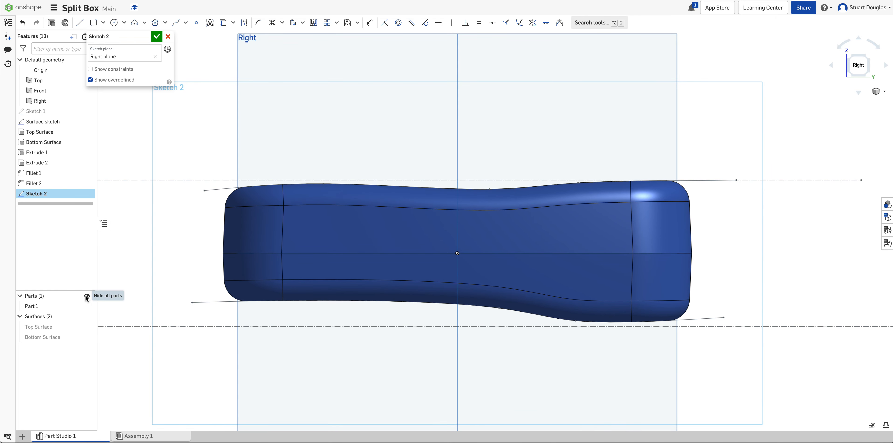
pyautogui.click(176, 24)
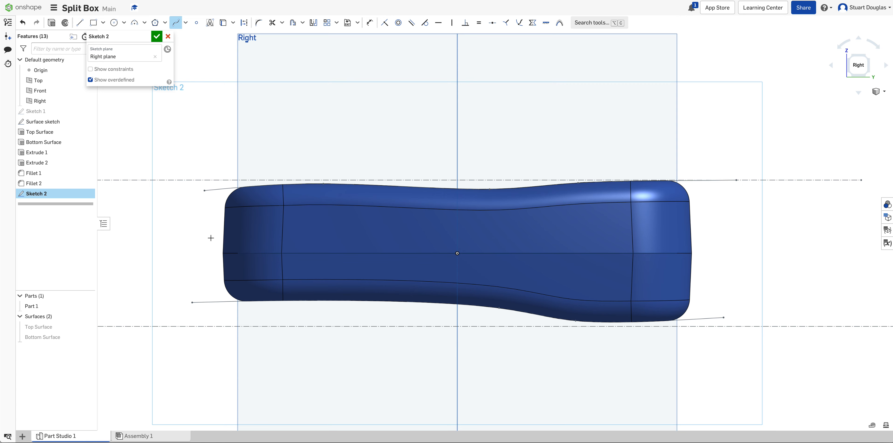
pyautogui.click(183, 237)
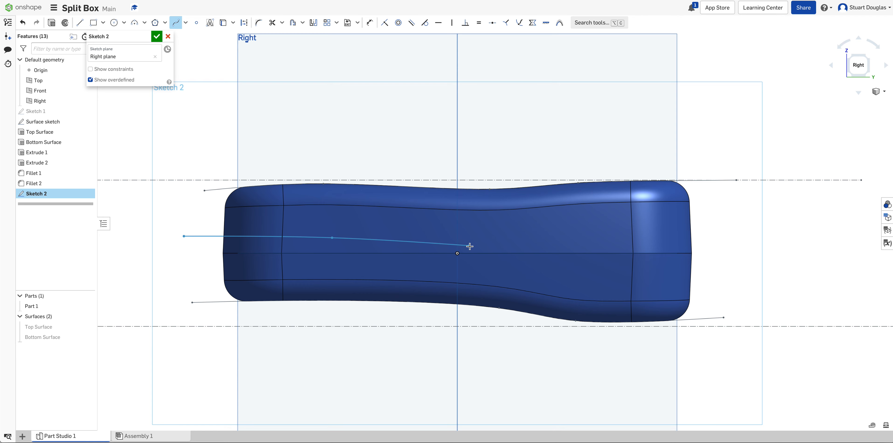
pyautogui.click(558, 265)
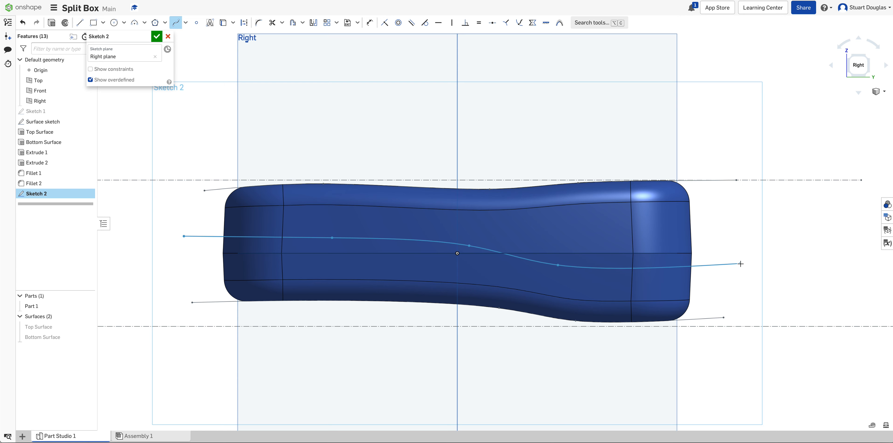
pyautogui.click(740, 263)
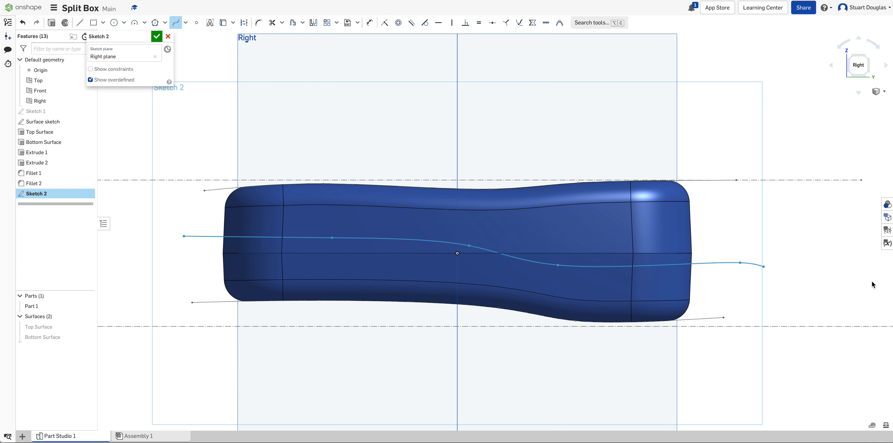
pyautogui.press('Escape')
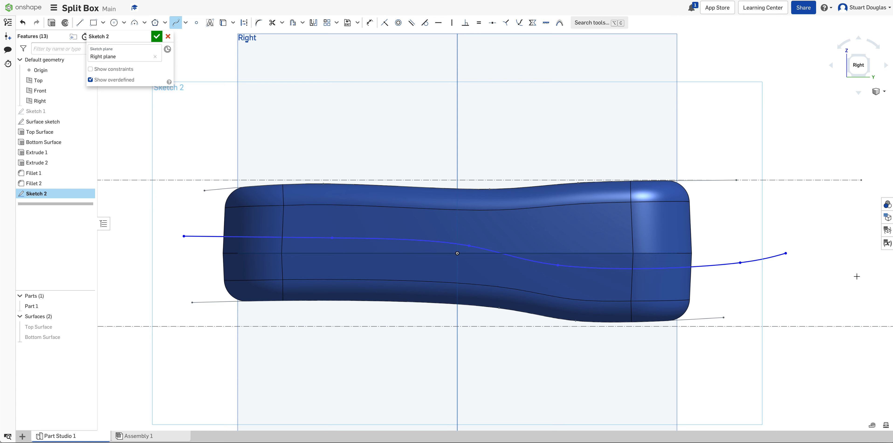
pyautogui.press('Escape')
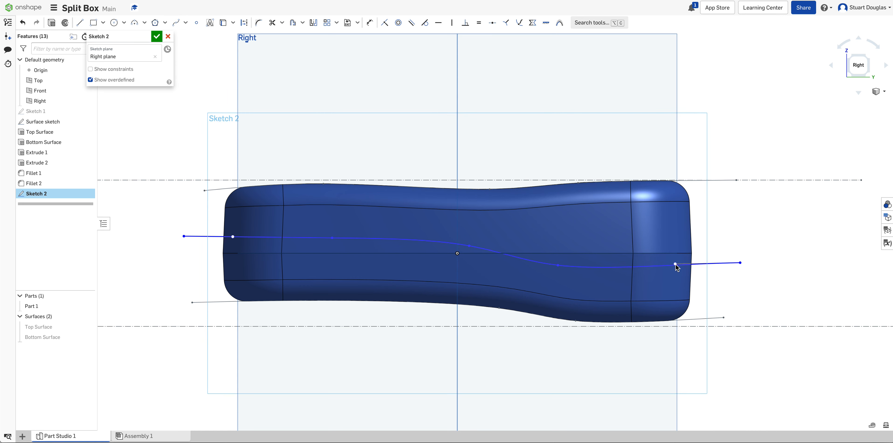
# Fine-tune the spline's rear end point and tangent handle so the curve rises slightly past the box, and finish the sketch
pyautogui.moveTo(562, 268); pyautogui.dragTo(565, 266)
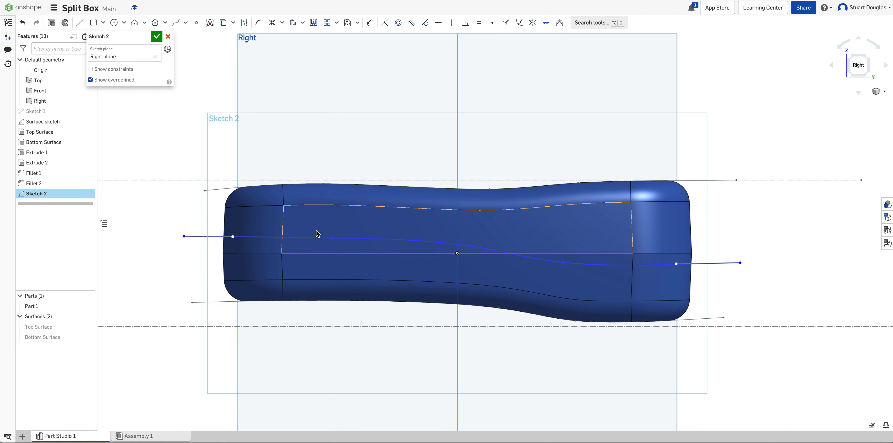
pyautogui.moveTo(741, 265); pyautogui.dragTo(740, 260)
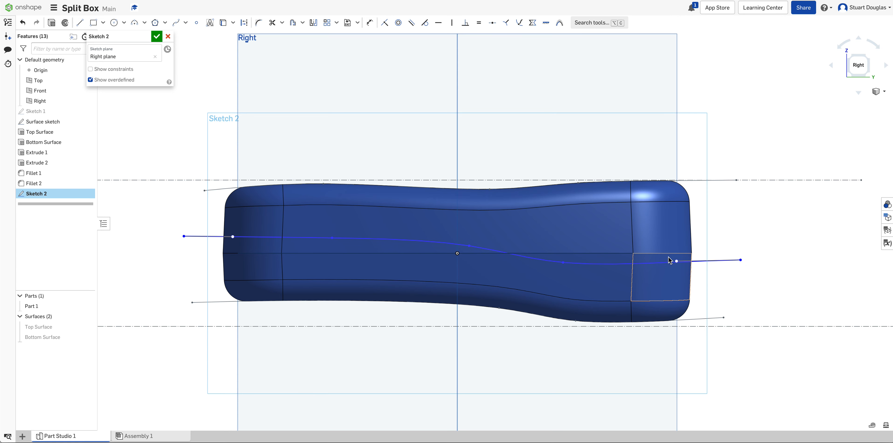
pyautogui.moveTo(677, 262); pyautogui.dragTo(679, 269)
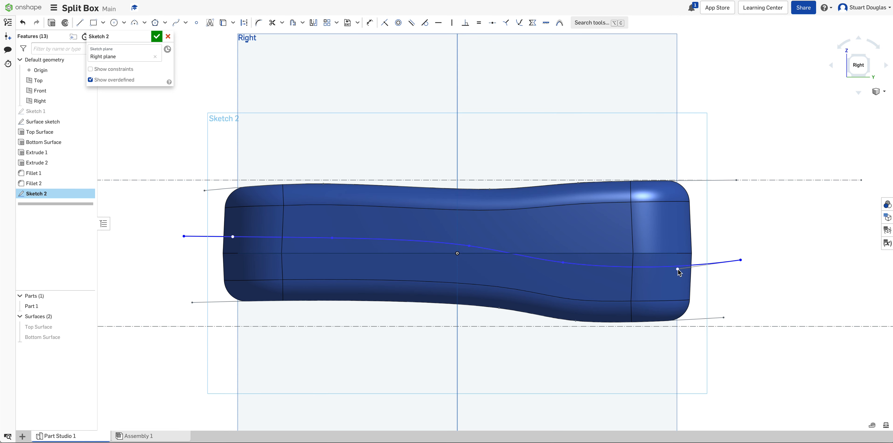
pyautogui.moveTo(741, 260); pyautogui.dragTo(741, 256)
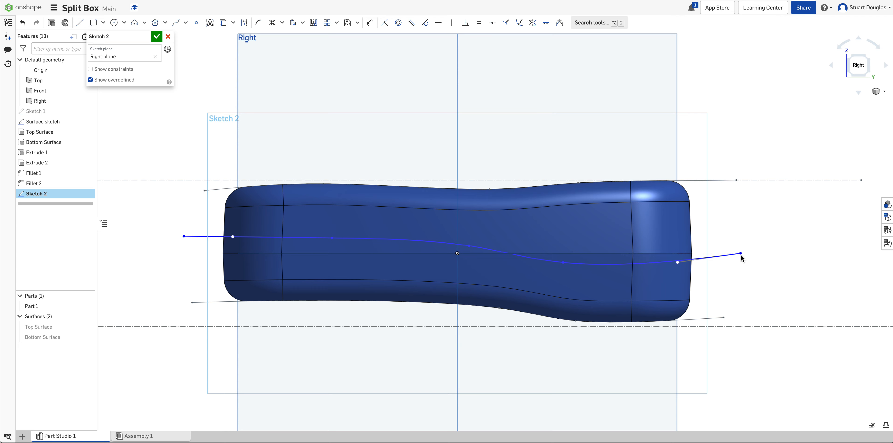
pyautogui.moveTo(678, 264); pyautogui.dragTo(679, 269)
pyautogui.click(157, 37)
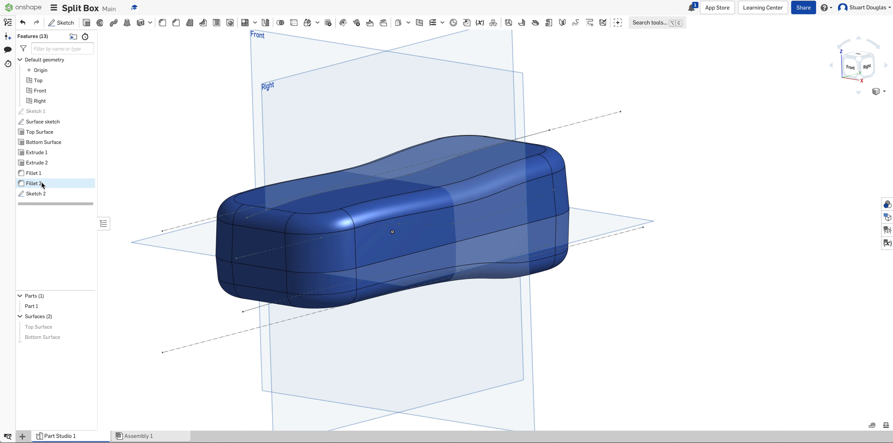
# Rename the new spline sketch as "Parting line"
pyautogui.rightClick(39, 193)
pyautogui.click(65, 203)
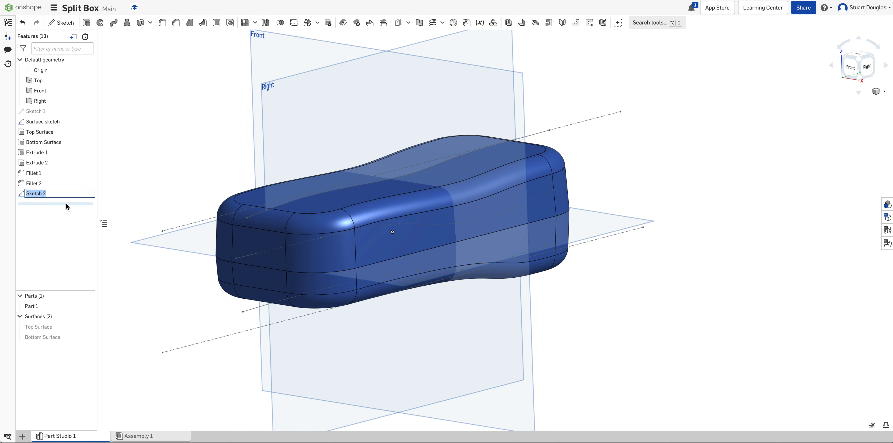
pyautogui.write('Pa')
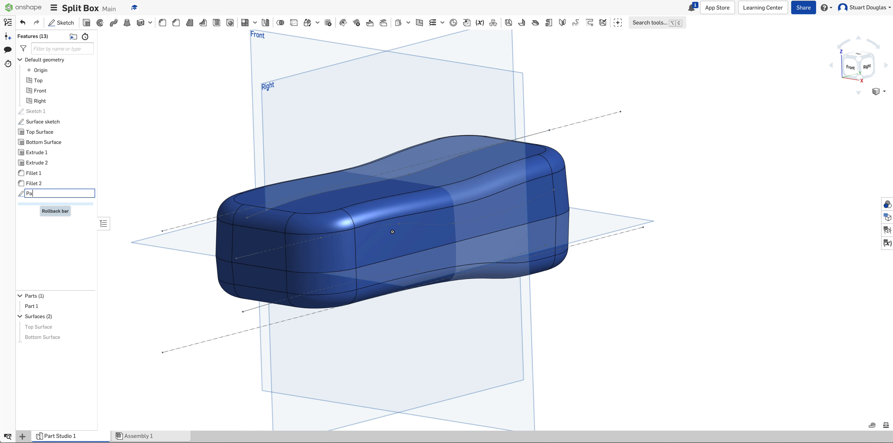
pyautogui.write('rting line')
pyautogui.press('Return')
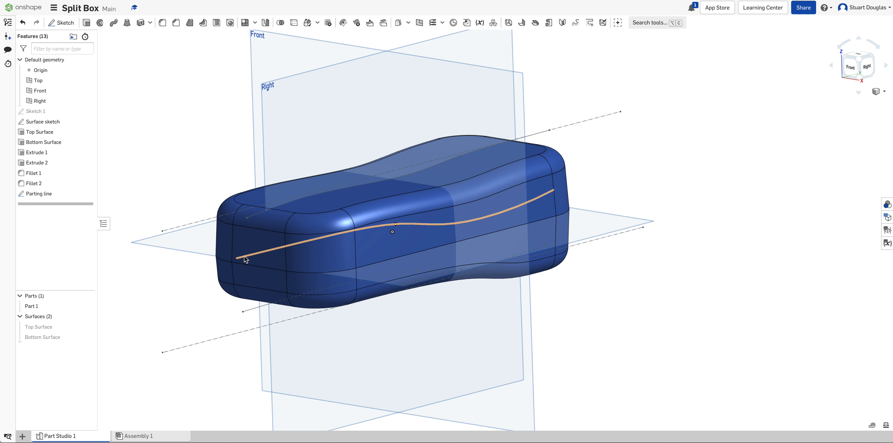
# Try to split Part 1 using the Parting line sketch as the splitting entity
pyautogui.click(294, 23)
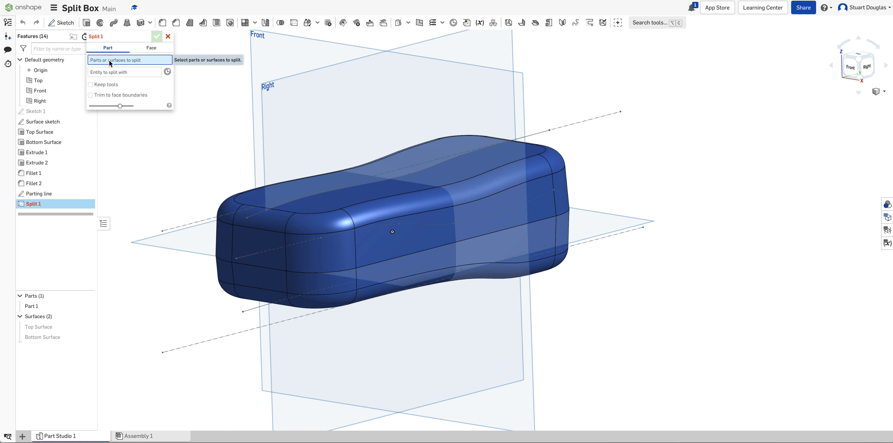
pyautogui.click(34, 307)
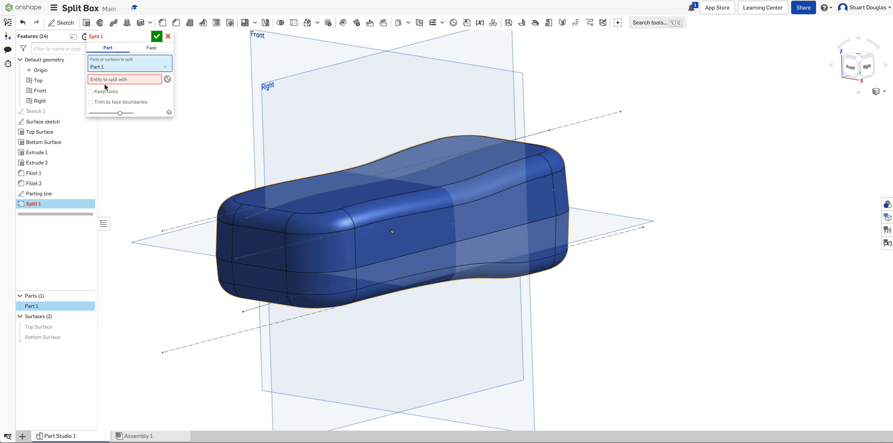
pyautogui.click(133, 81)
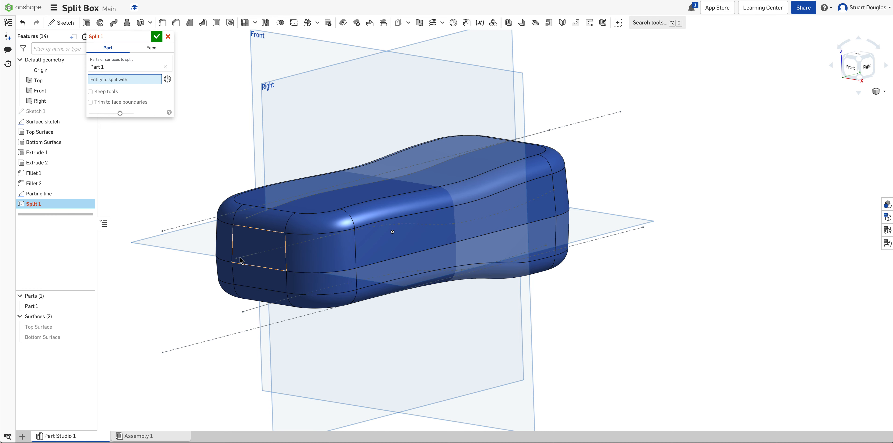
pyautogui.doubleClick(47, 195)
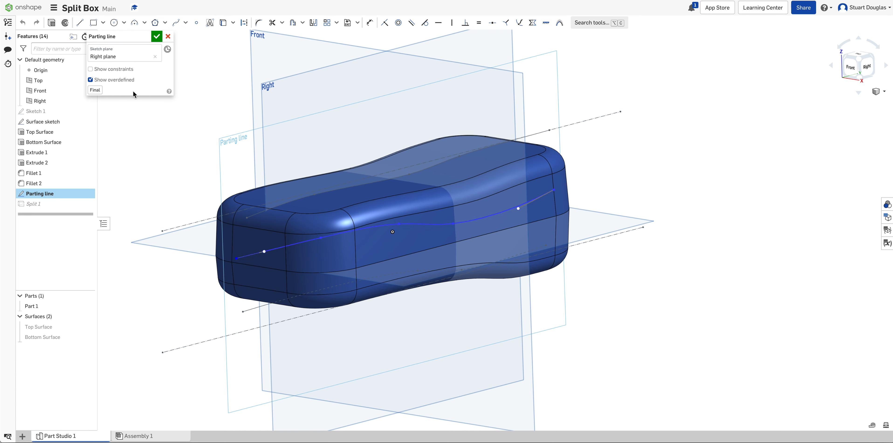
pyautogui.click(155, 56)
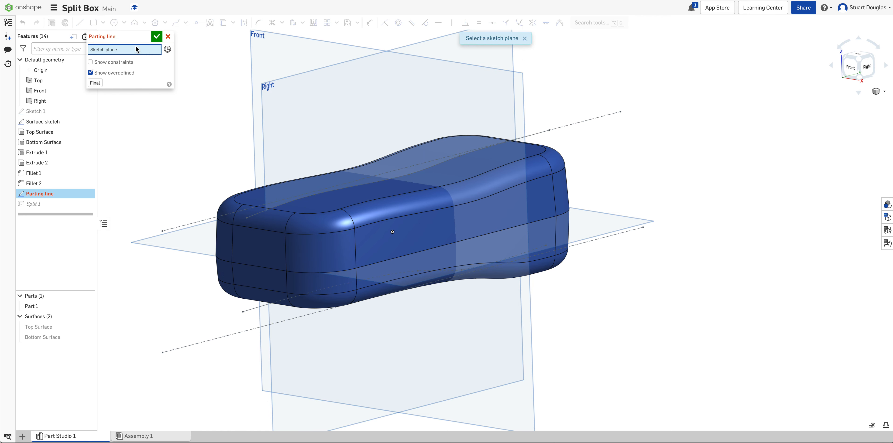
pyautogui.click(169, 37)
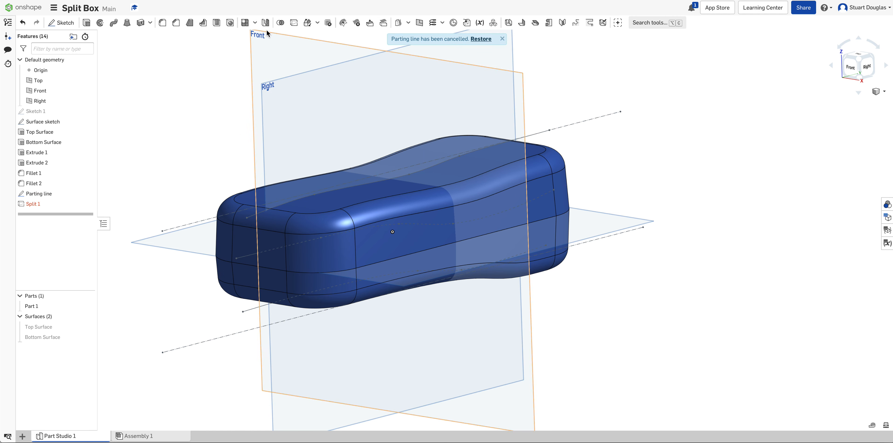
# Retry the split of Part 1 with the Parting line sketch, and delete both split features
pyautogui.click(294, 22)
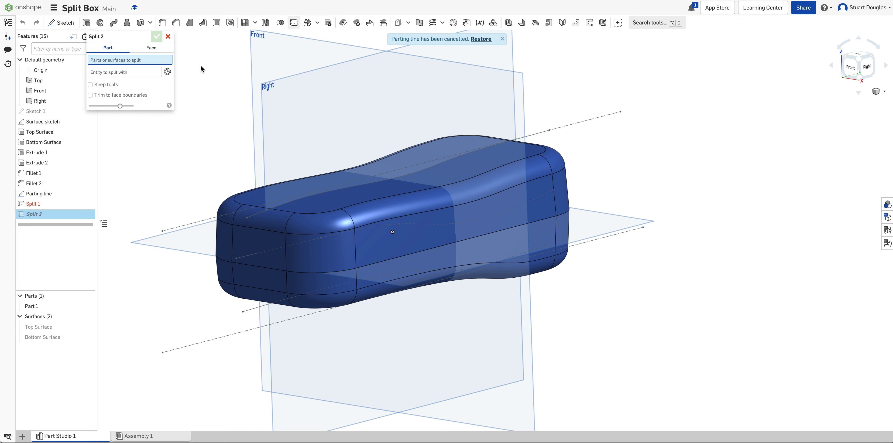
pyautogui.click(306, 250)
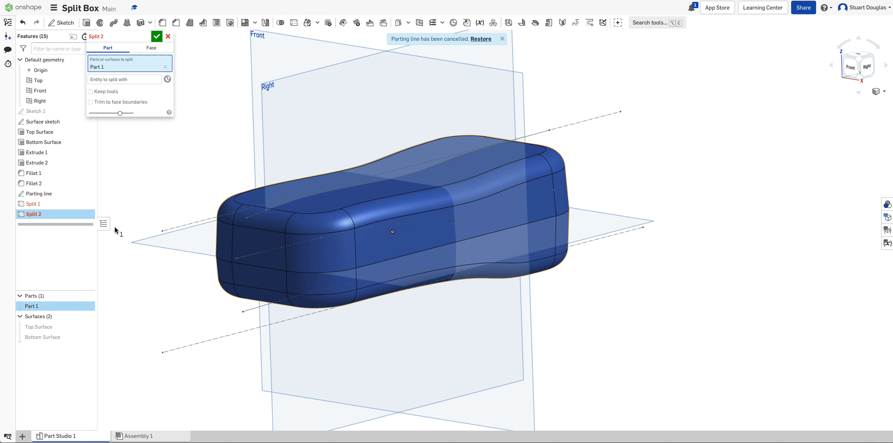
pyautogui.click(121, 78)
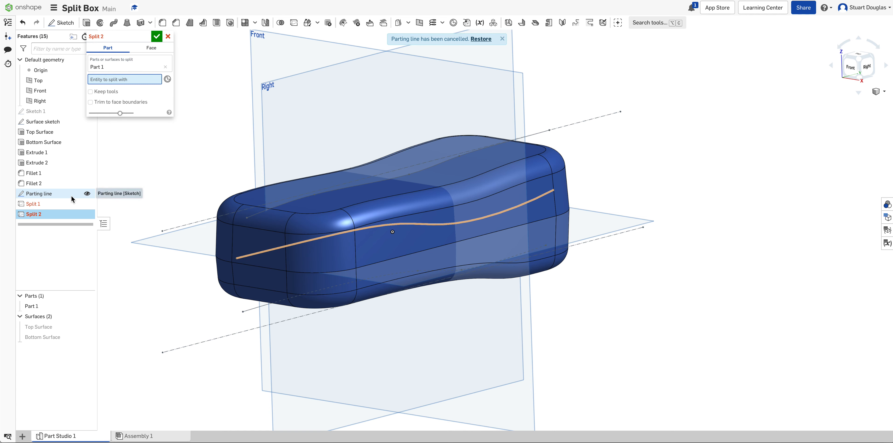
pyautogui.click(168, 37)
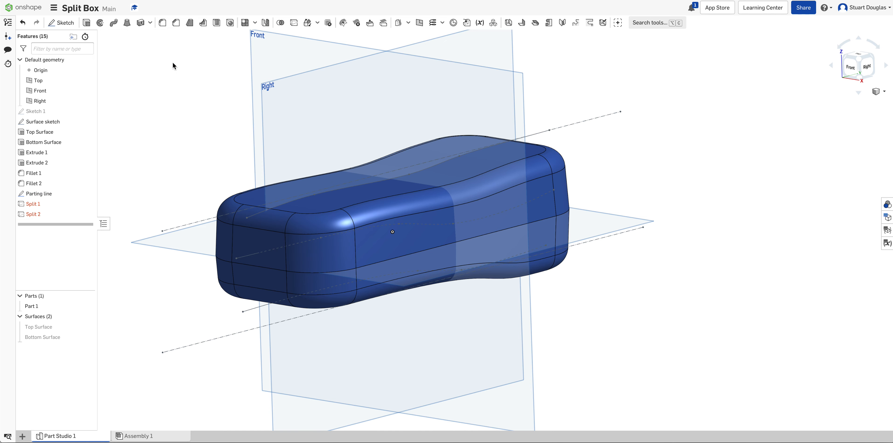
pyautogui.rightClick(61, 204)
pyautogui.click(100, 260)
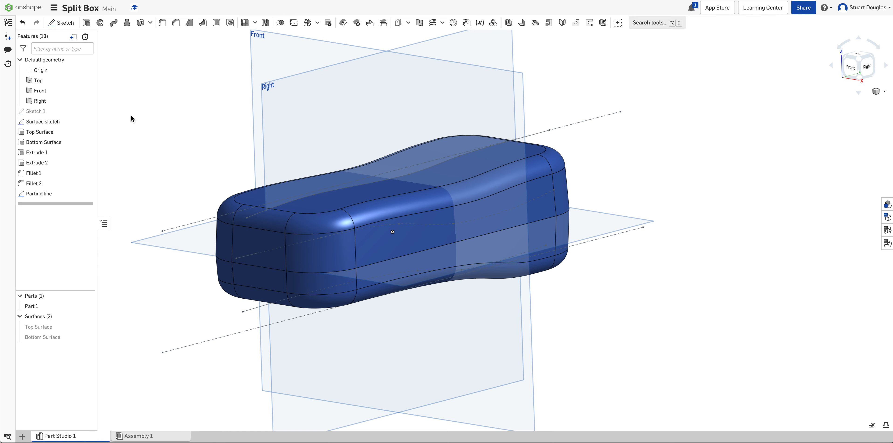